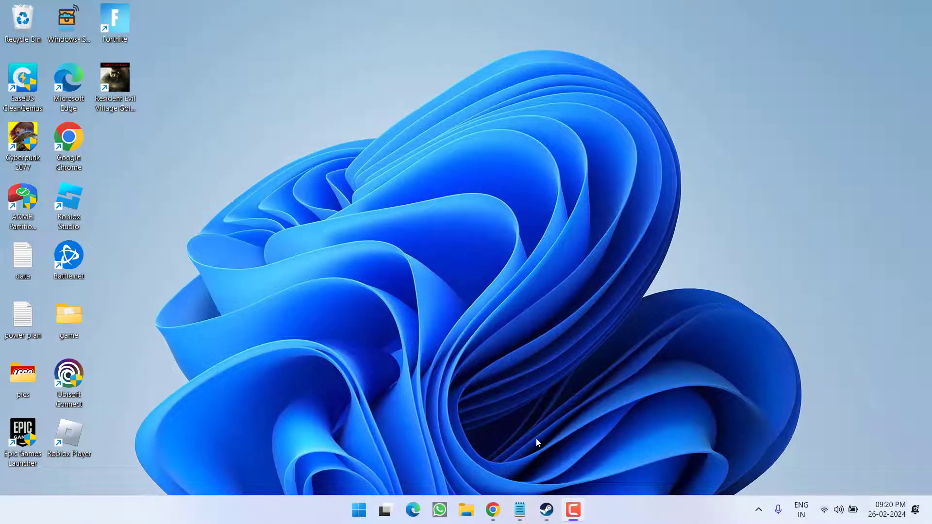
Browse the Resident Evil Village demo's local files from Steam, then minimize Steam
{"action": "left_click", "coordinate": [546, 509]}
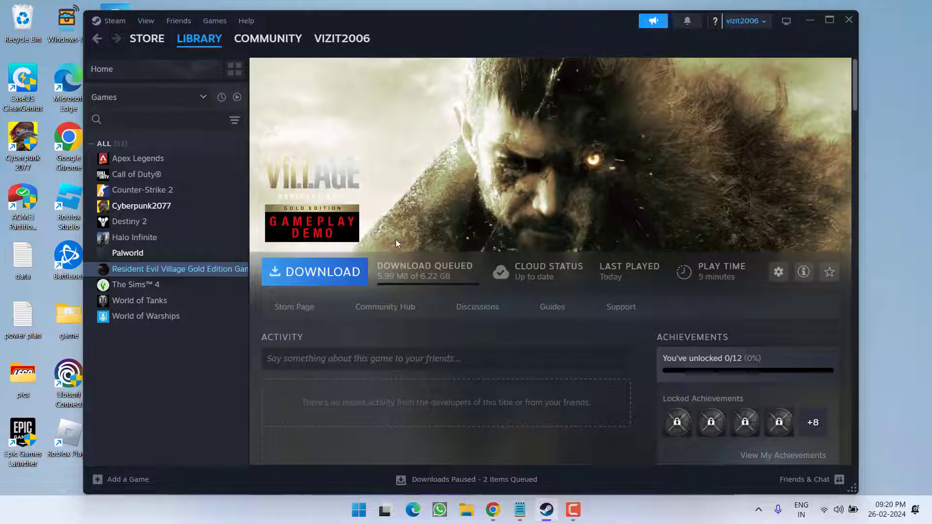
{"action": "right_click", "coordinate": [143, 271]}
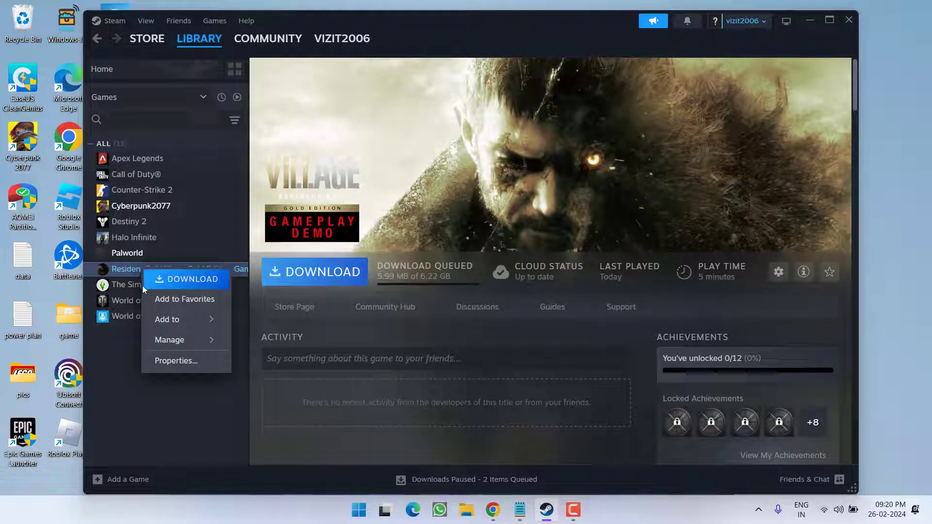
{"action": "mouse_move", "coordinate": [174, 339]}
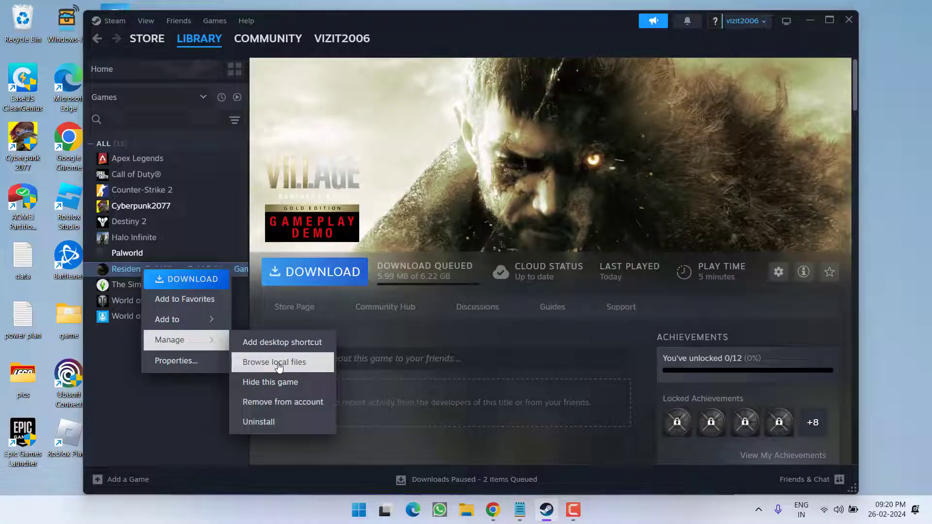
{"action": "left_click", "coordinate": [295, 368]}
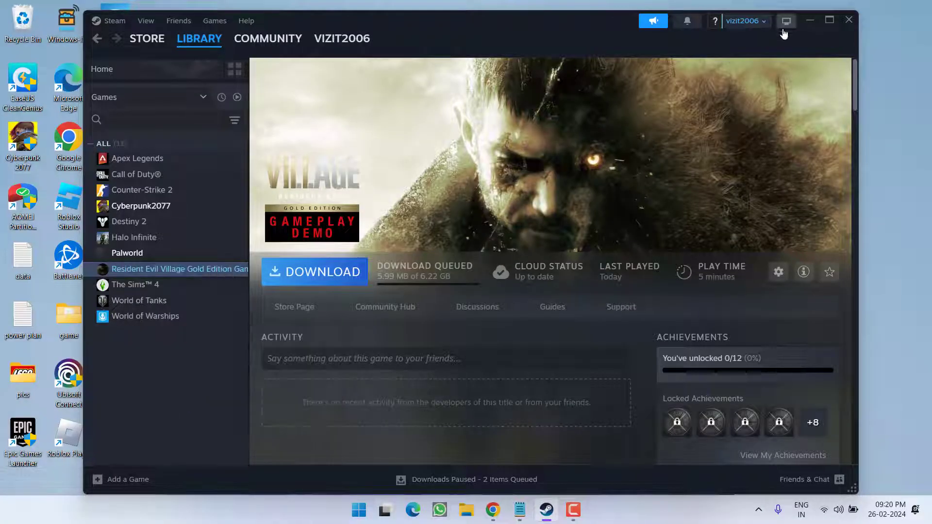
{"action": "left_click", "coordinate": [808, 22]}
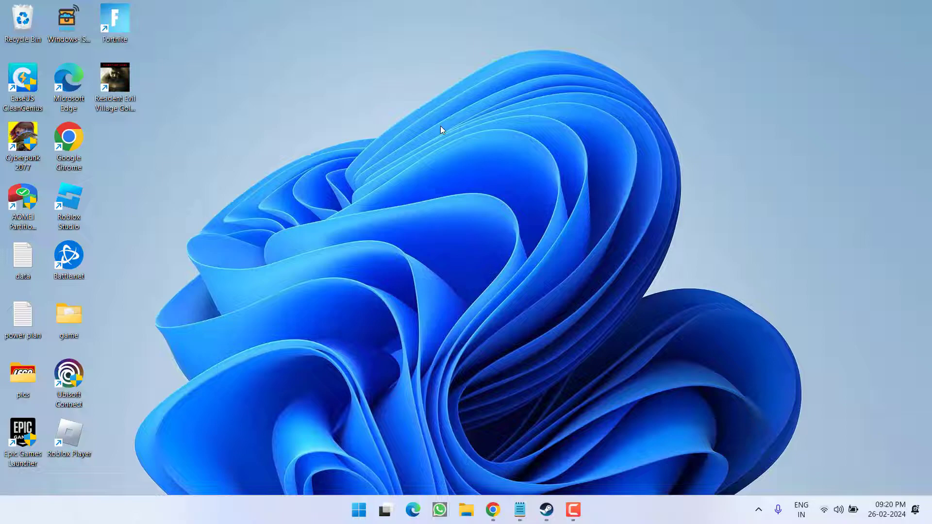
Open C:\Games\Cyberpunk 2077\r6\cache in File Explorer
{"action": "key", "text": "super+e"}
{"action": "double_click", "coordinate": [325, 139]}
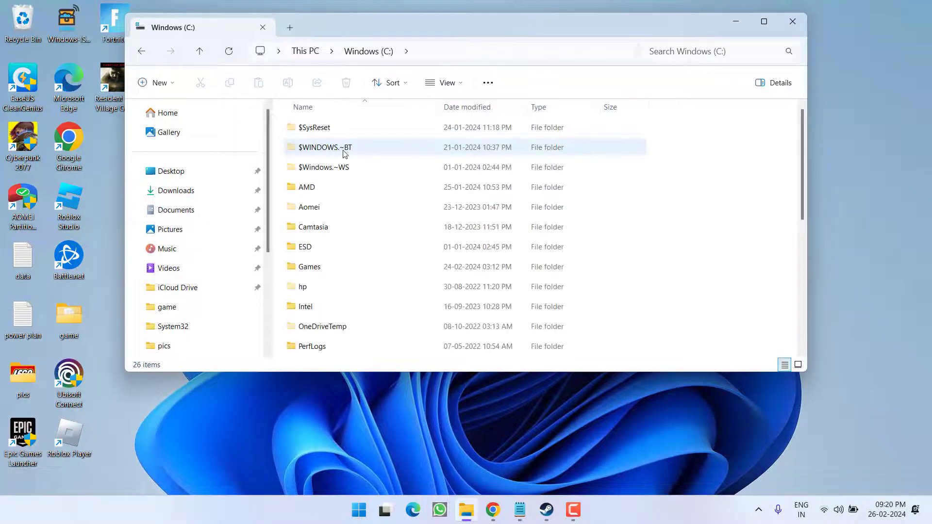
{"action": "left_click", "coordinate": [316, 270]}
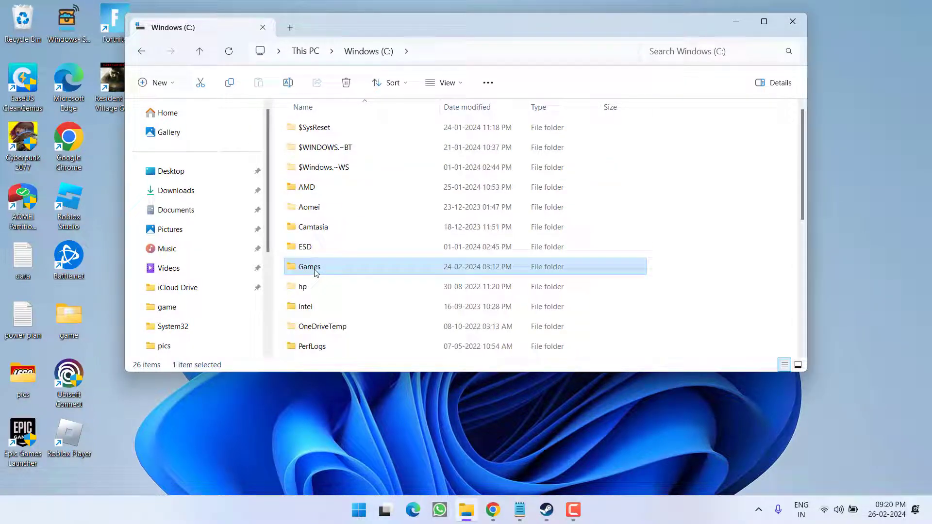
{"action": "double_click", "coordinate": [315, 269]}
{"action": "double_click", "coordinate": [331, 129]}
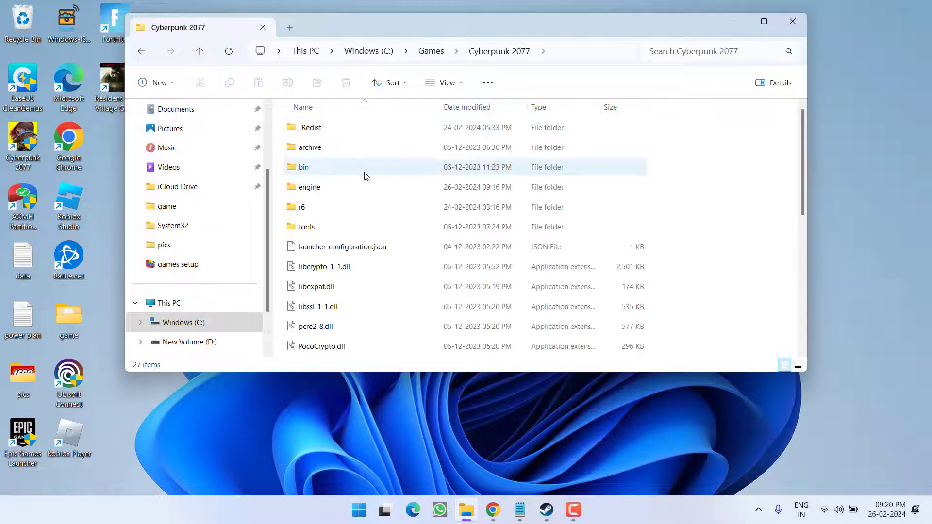
{"action": "double_click", "coordinate": [306, 210]}
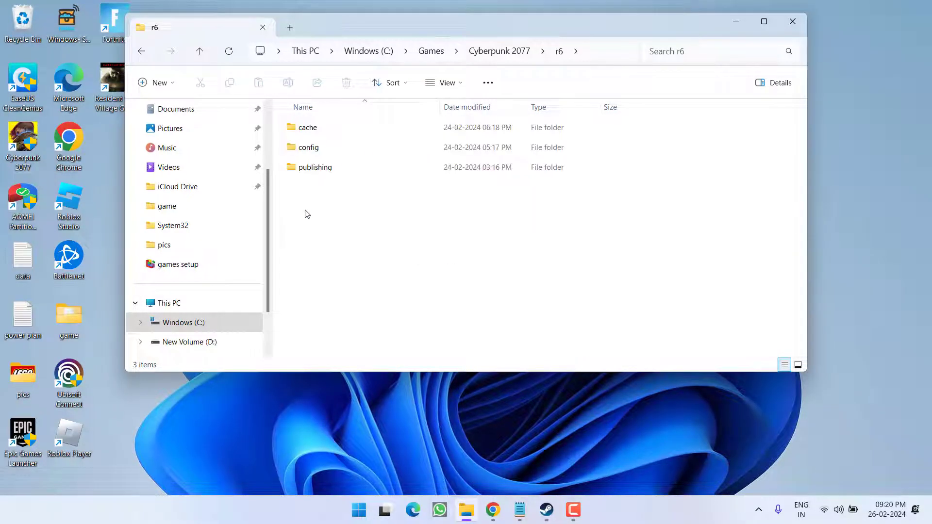
{"action": "double_click", "coordinate": [309, 126]}
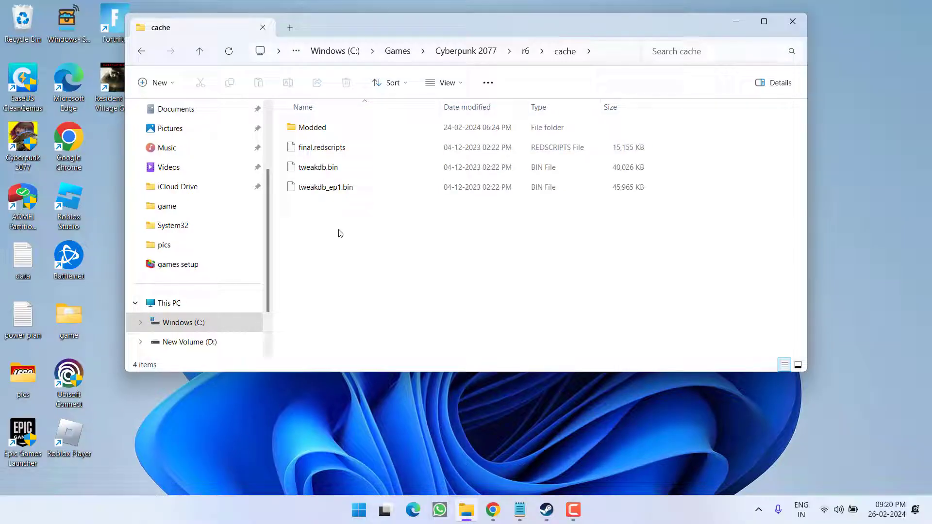
Delete Modded, final.redscripts, tweakdb.bin and tweakdb_ep1.bin from the cache folder
{"action": "left_click_drag", "start_coordinate": [340, 237], "coordinate": [317, 103]}
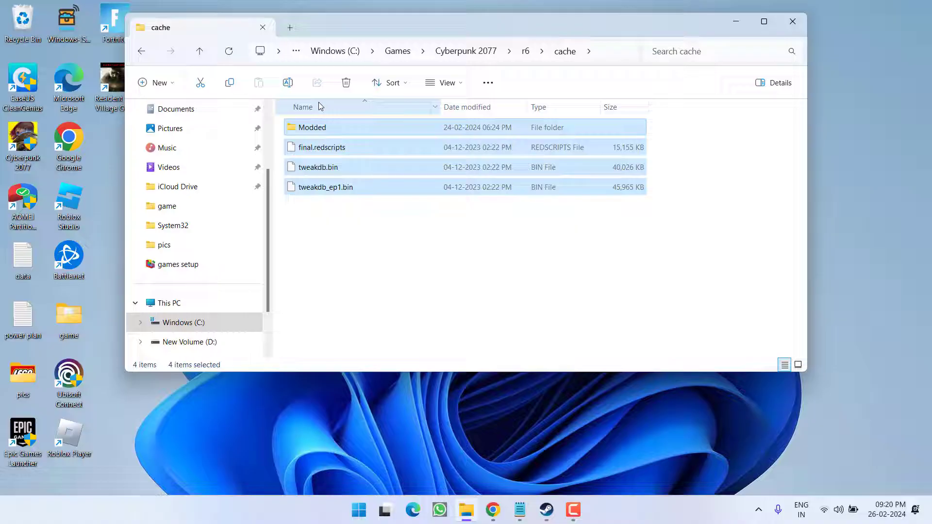
{"action": "right_click", "coordinate": [318, 149]}
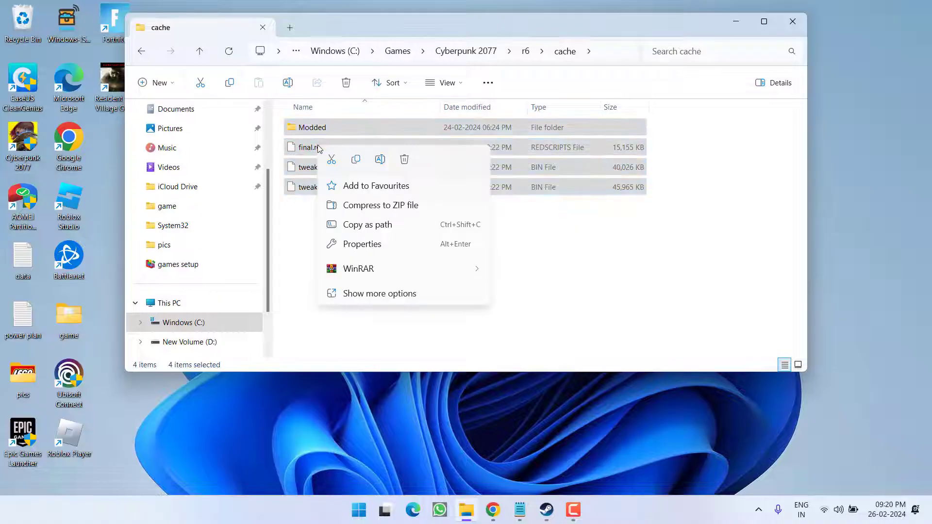
{"action": "left_click", "coordinate": [404, 159]}
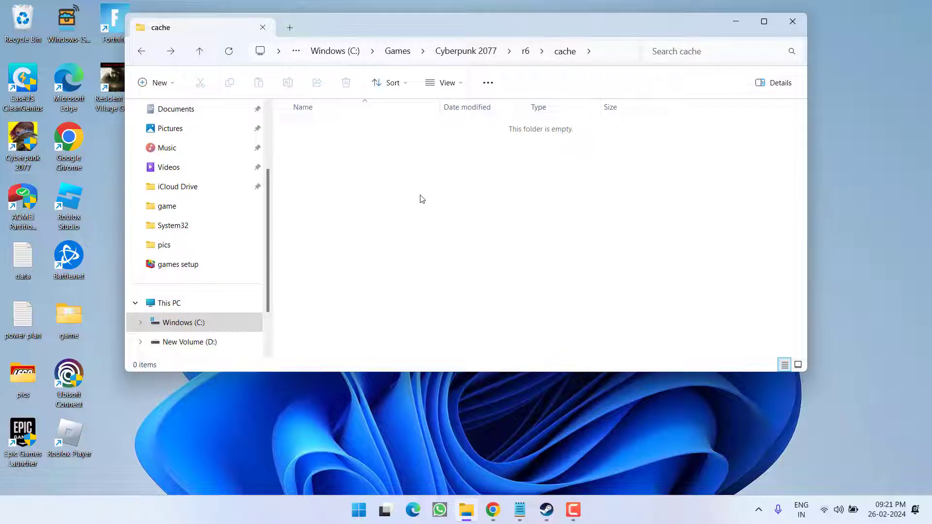
Verify the Resident Evil Village demo's game files from its Installed Files properties
{"action": "left_click", "coordinate": [736, 22]}
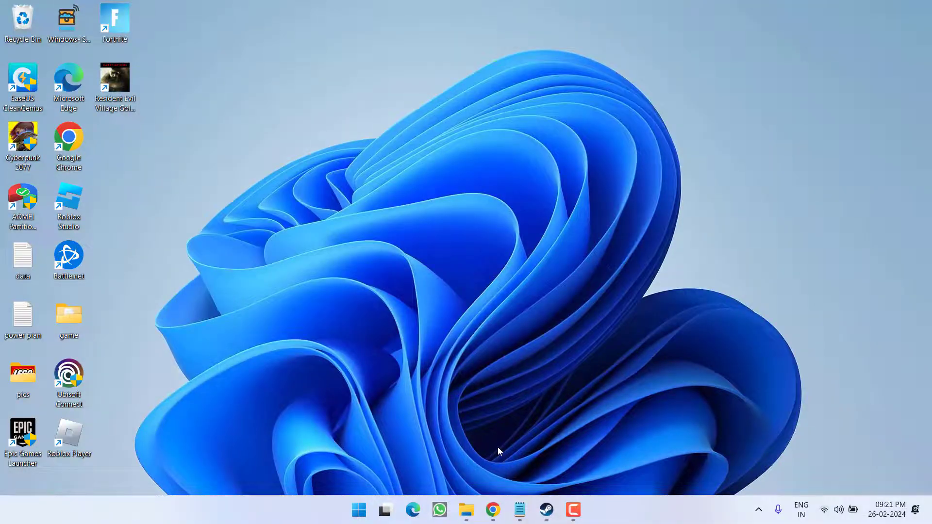
{"action": "left_click", "coordinate": [546, 510]}
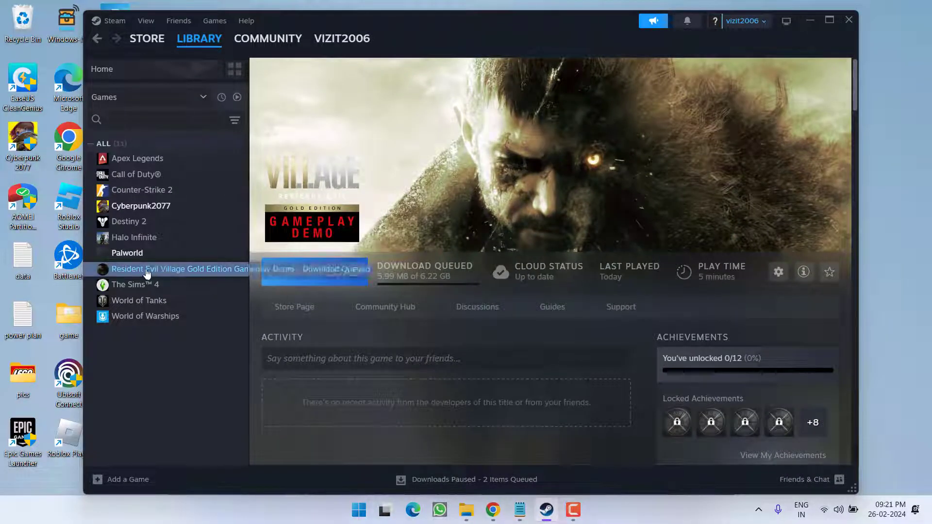
{"action": "right_click", "coordinate": [174, 269]}
{"action": "left_click", "coordinate": [204, 359]}
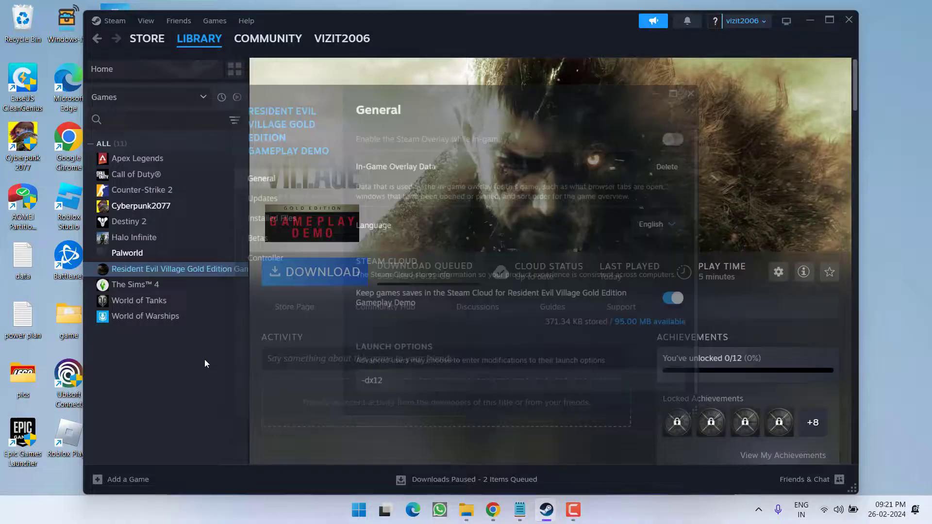
{"action": "left_click", "coordinate": [261, 226]}
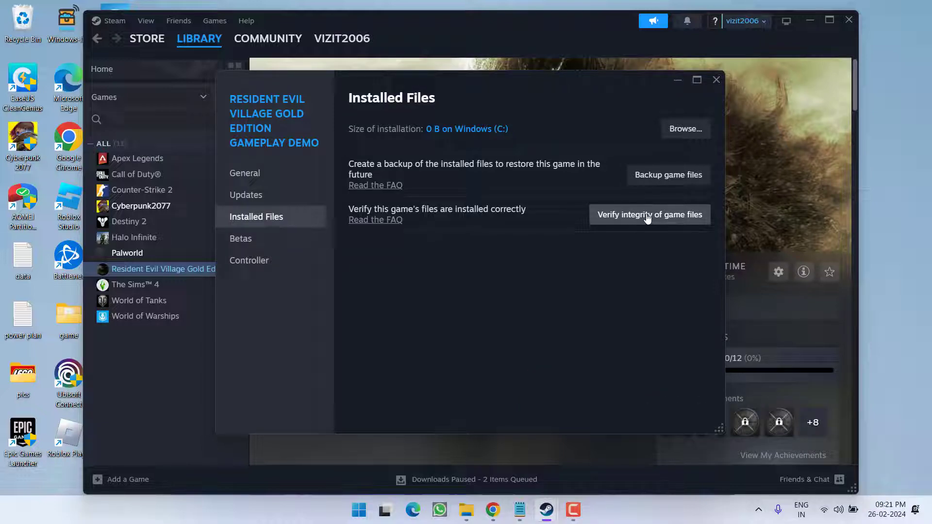
{"action": "left_click", "coordinate": [714, 85]}
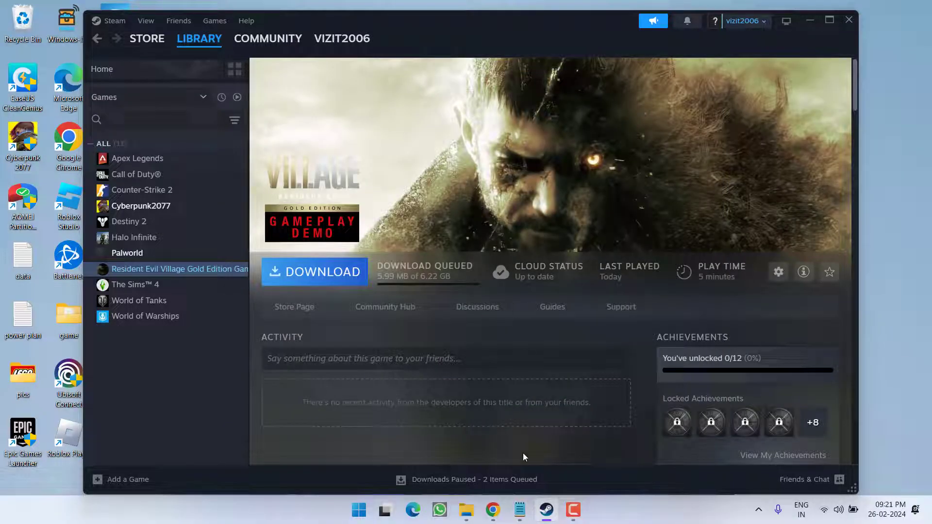
Return File Explorer to the empty Cyberpunk 2077 r6 cache folder
{"action": "left_click", "coordinate": [466, 510]}
{"action": "left_click", "coordinate": [527, 50]}
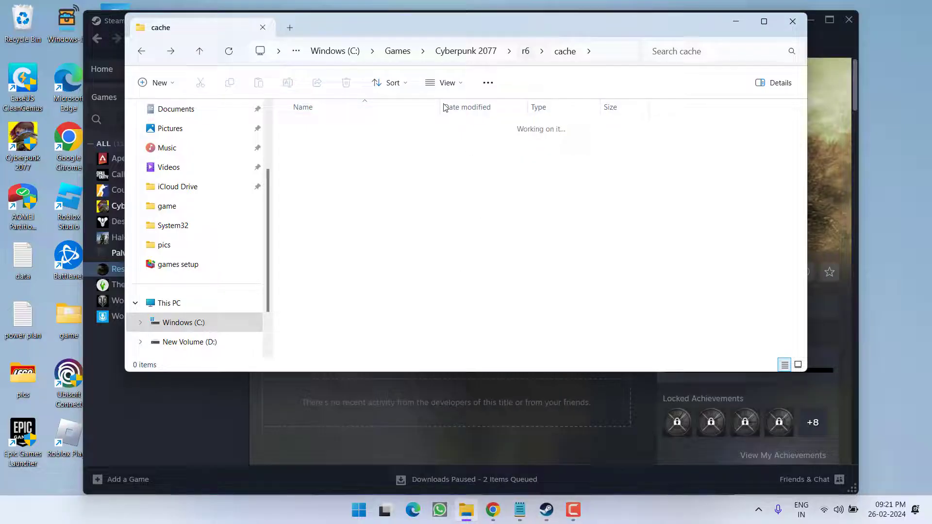
{"action": "left_click", "coordinate": [498, 51]}
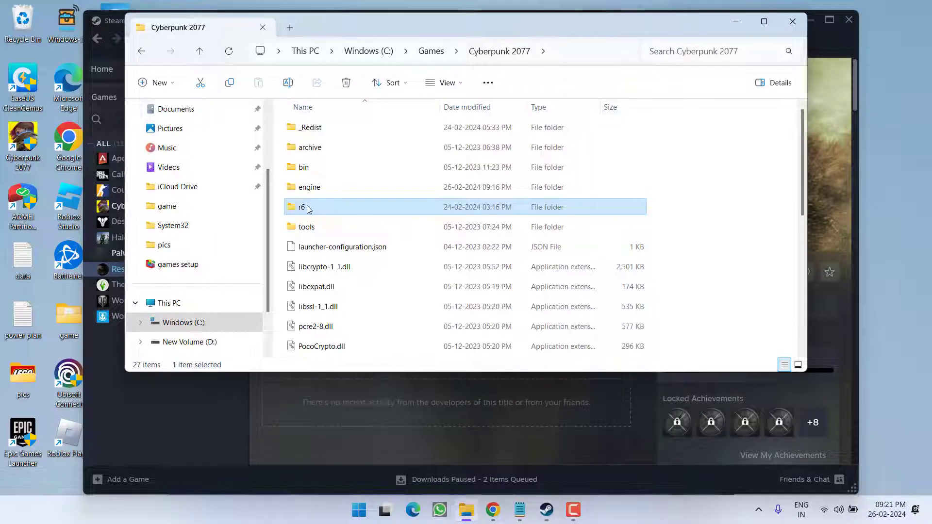
{"action": "double_click", "coordinate": [307, 209]}
{"action": "double_click", "coordinate": [313, 128]}
Create a folder named 'modded' in cache and close the window
{"action": "right_click", "coordinate": [345, 163]}
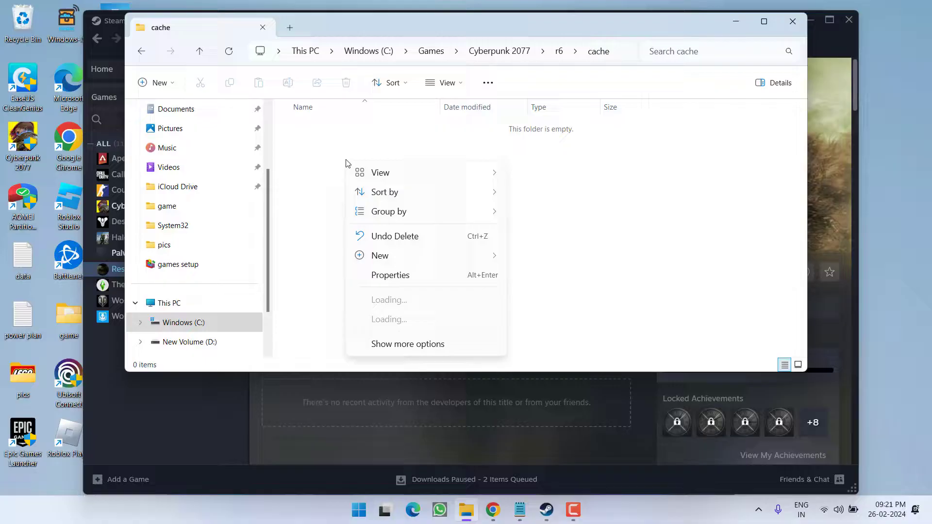
{"action": "mouse_move", "coordinate": [384, 192]}
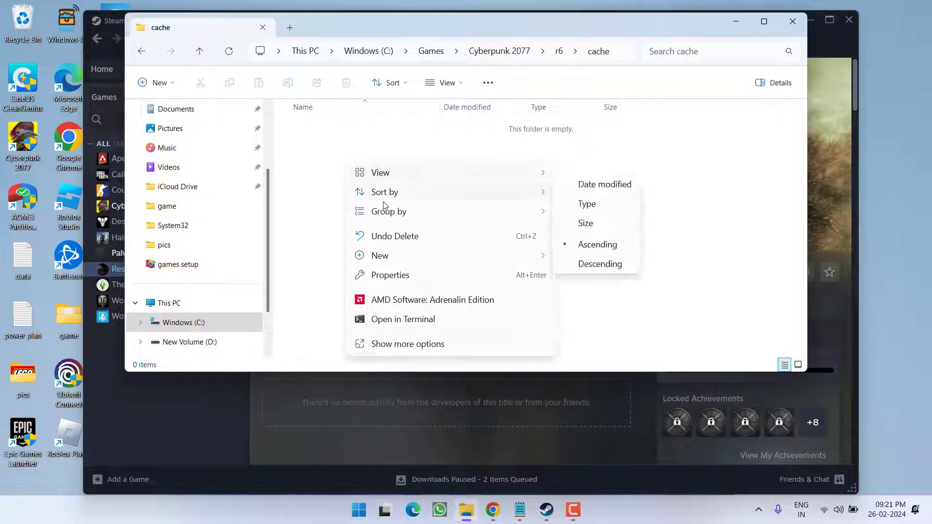
{"action": "mouse_move", "coordinate": [380, 255]}
{"action": "left_click", "coordinate": [572, 259]}
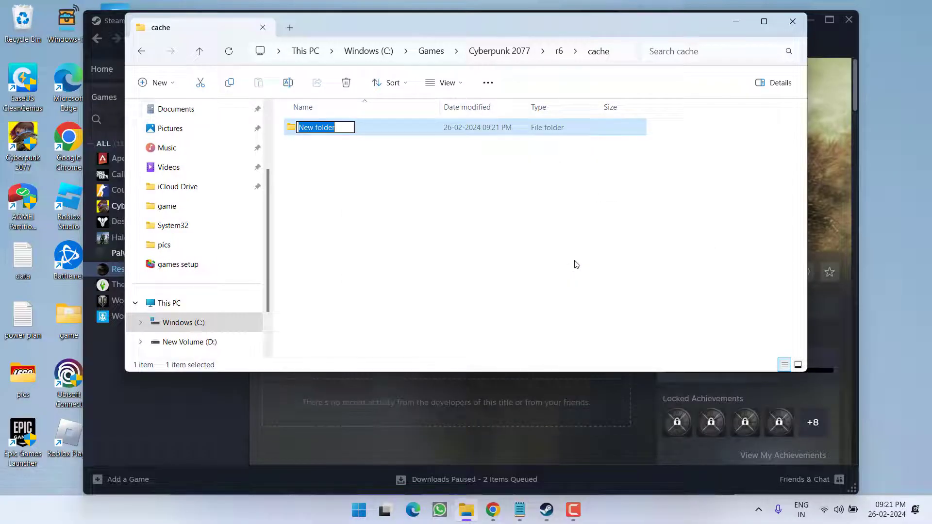
{"action": "type", "text": "modded"}
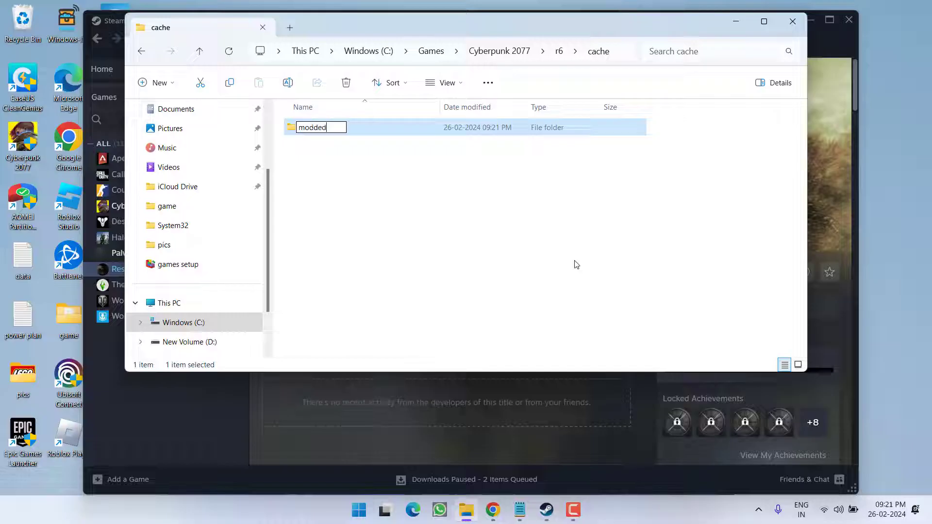
{"action": "key", "text": "Return"}
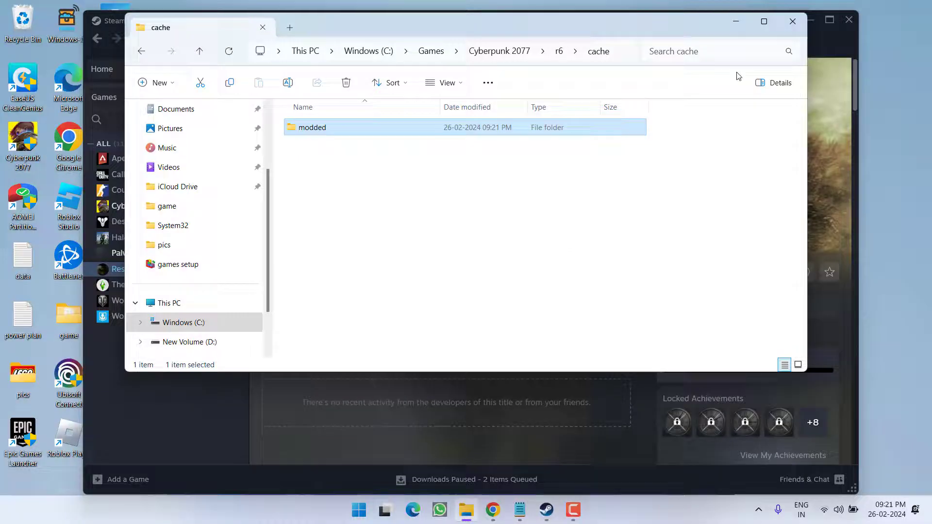
{"action": "left_click", "coordinate": [792, 21]}
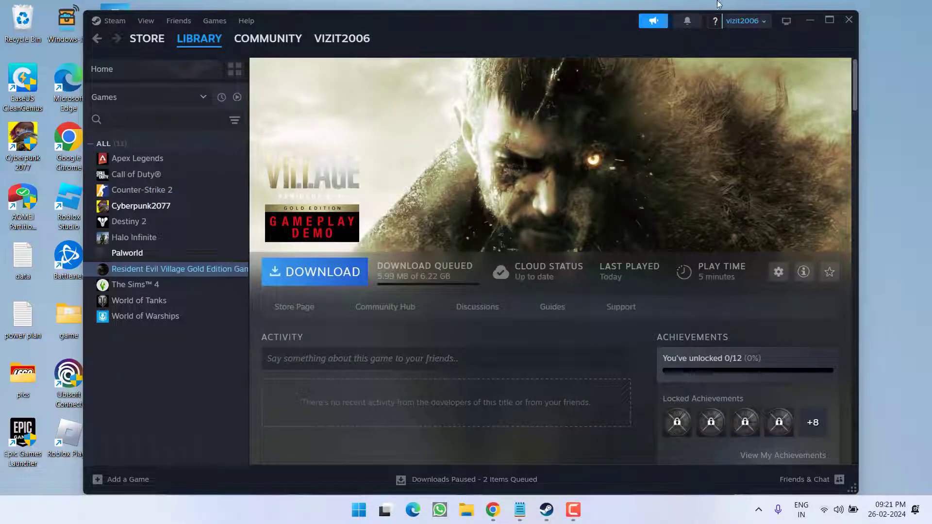
Start the manual download of the main cybercmd file from its FILES tab
{"action": "left_click", "coordinate": [808, 21]}
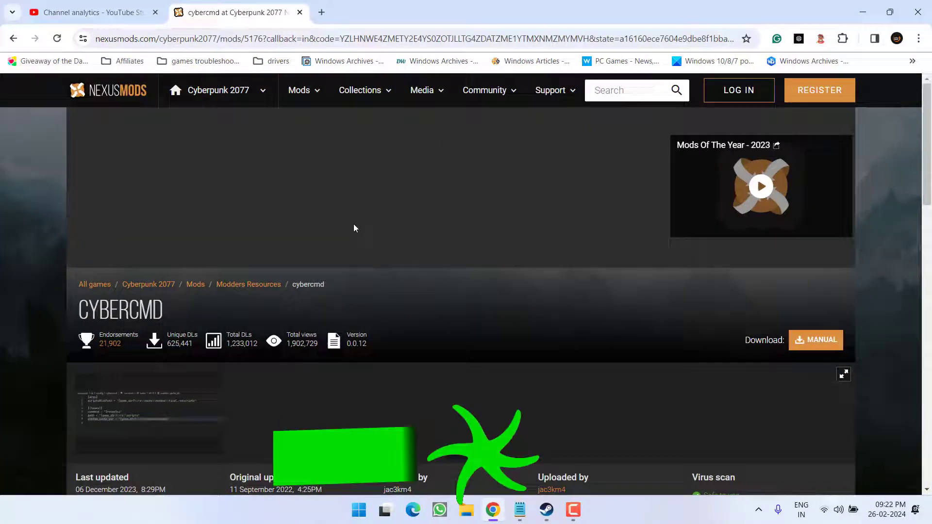
{"action": "scroll", "coordinate": [347, 219], "scroll_direction": "down", "scroll_amount": 2}
{"action": "scroll", "coordinate": [347, 219], "scroll_direction": "down", "scroll_amount": 1}
{"action": "scroll", "coordinate": [346, 220], "scroll_direction": "down", "scroll_amount": 2}
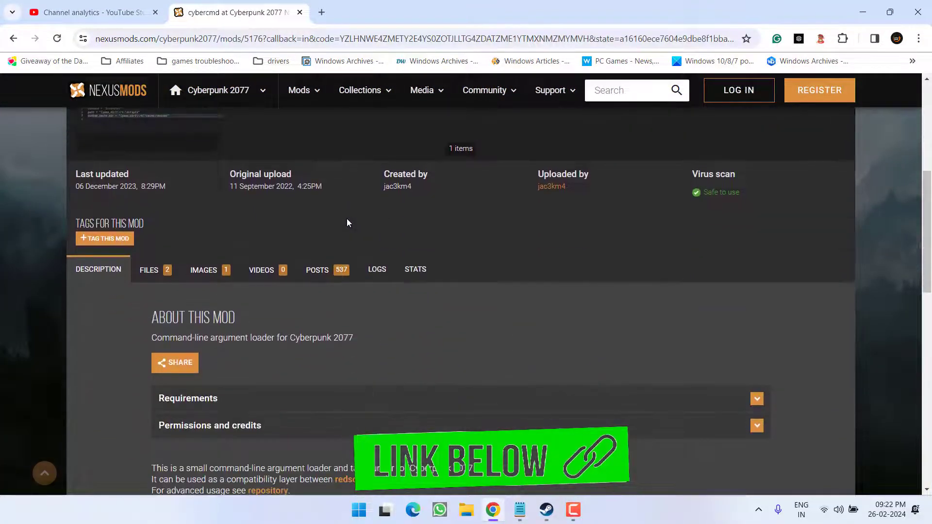
{"action": "scroll", "coordinate": [347, 222], "scroll_direction": "down", "scroll_amount": 1}
{"action": "left_click", "coordinate": [149, 210]}
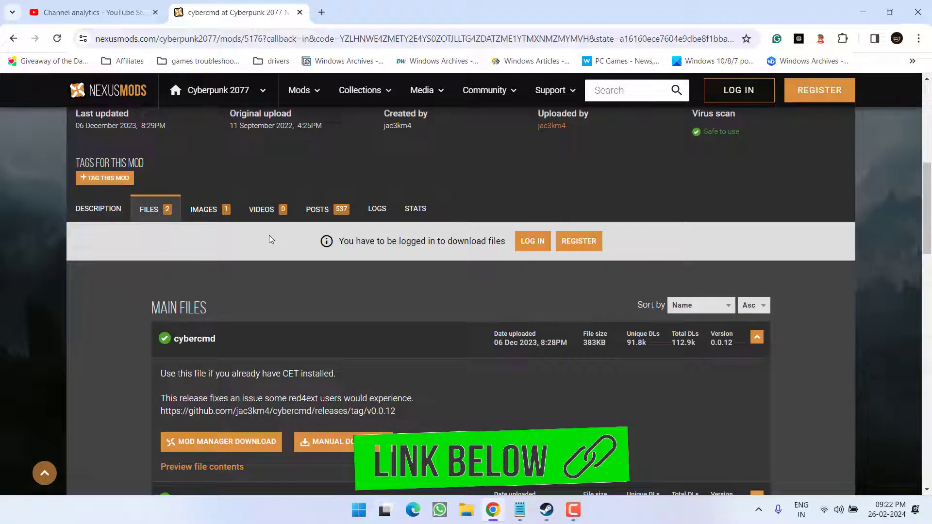
{"action": "scroll", "coordinate": [269, 235], "scroll_direction": "down", "scroll_amount": 2}
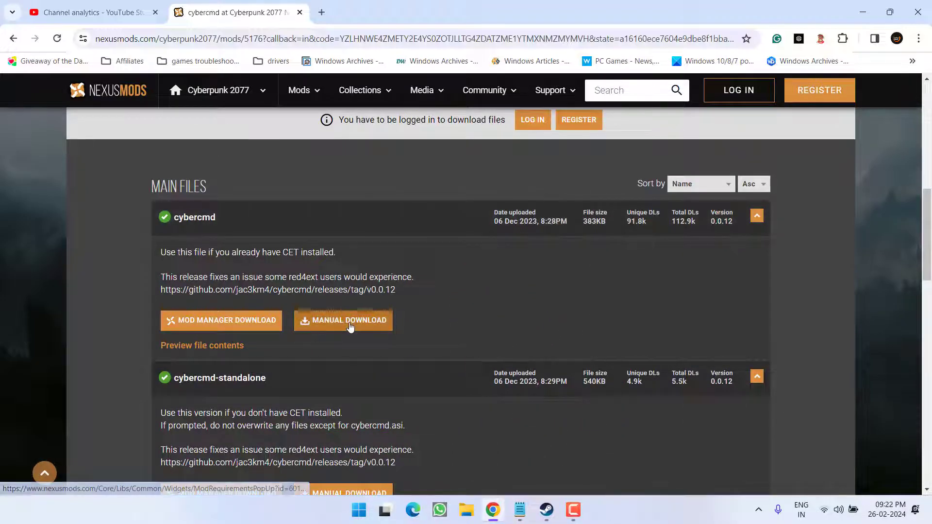
{"action": "left_click", "coordinate": [348, 326]}
{"action": "left_click", "coordinate": [325, 334]}
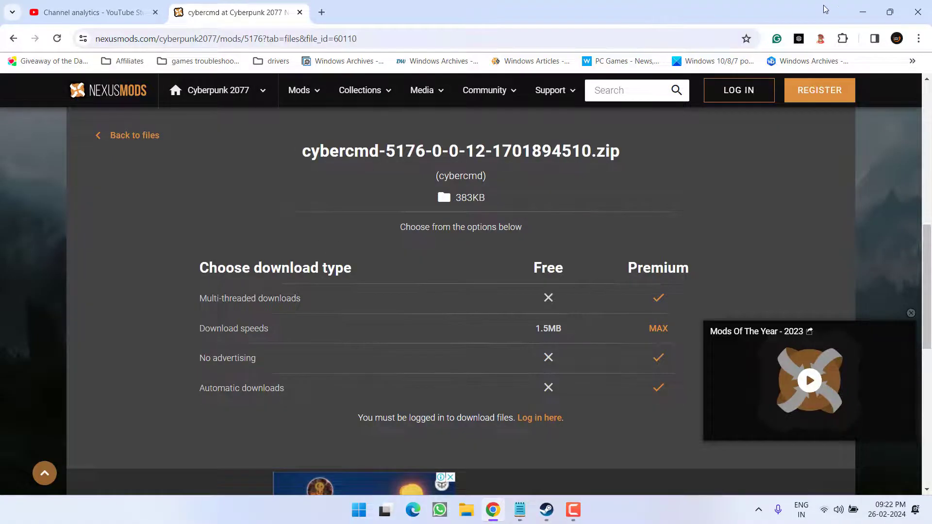
Open the C:\Games\Cyberpunk 2077 folder in a new File Explorer window
{"action": "left_click", "coordinate": [862, 12]}
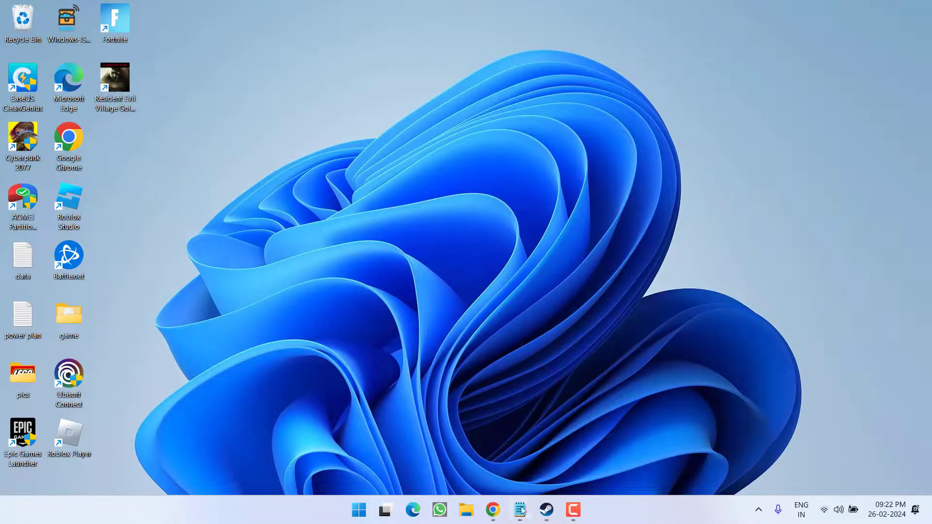
{"action": "key", "text": "super+i"}
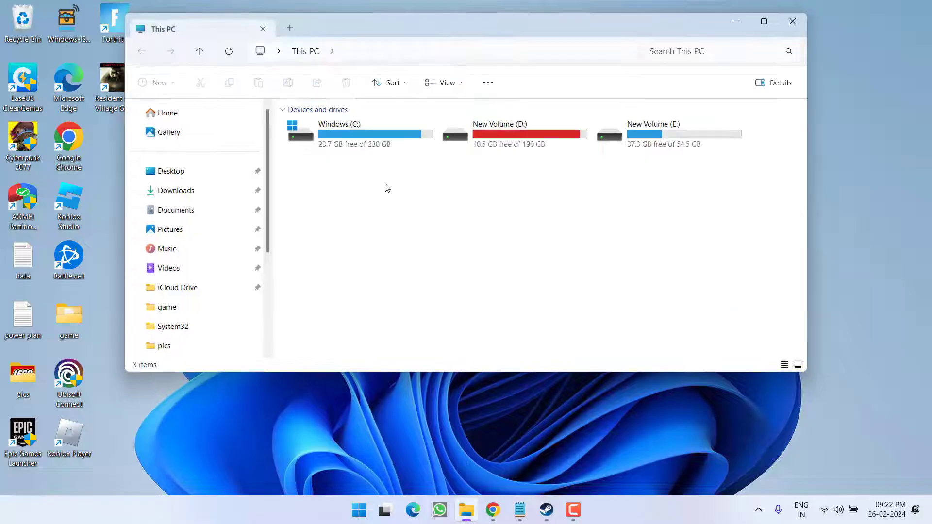
{"action": "double_click", "coordinate": [346, 130]}
{"action": "left_click", "coordinate": [307, 268]}
{"action": "double_click", "coordinate": [306, 268]}
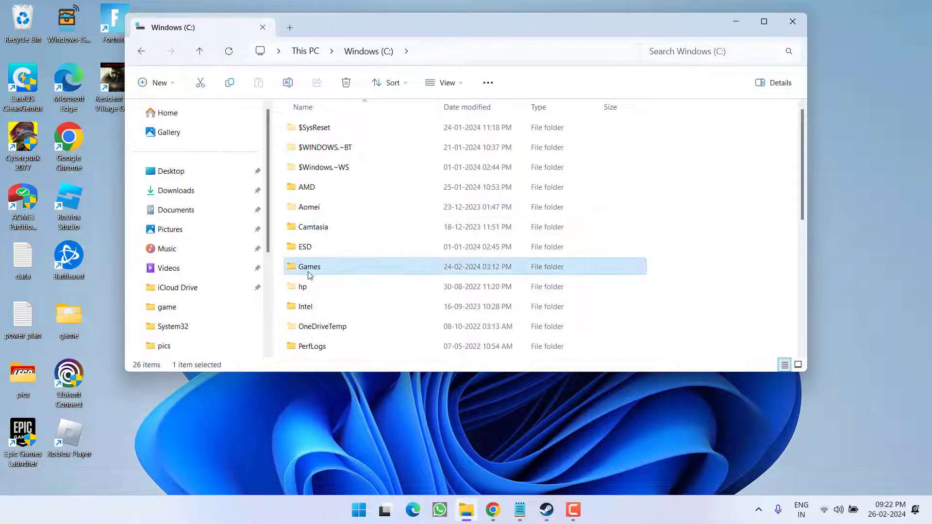
{"action": "double_click", "coordinate": [326, 129]}
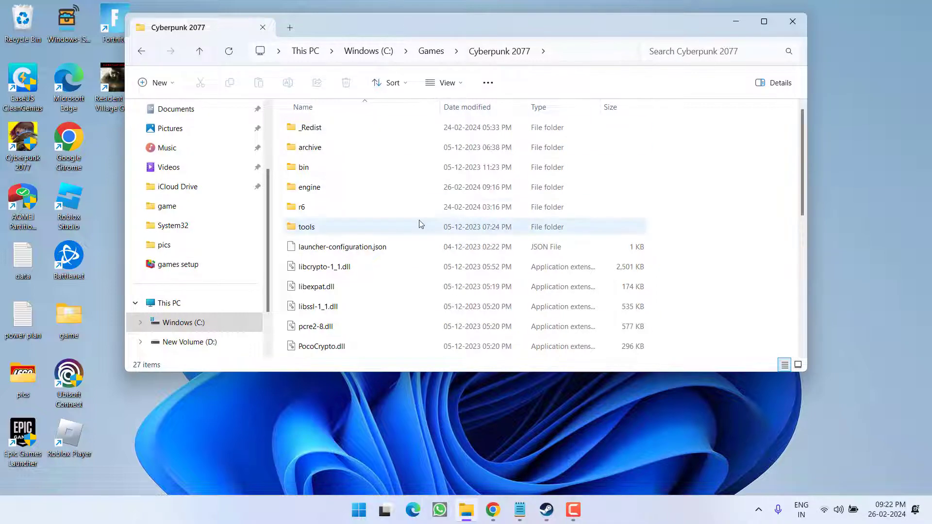
Browse engine\tools and engine\config\base, then return to the Cyberpunk 2077 folder
{"action": "double_click", "coordinate": [309, 187]}
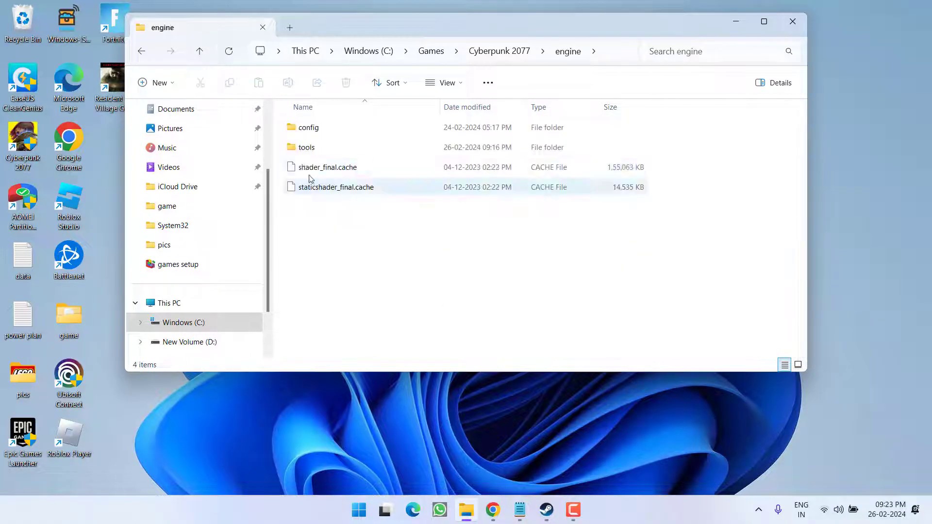
{"action": "double_click", "coordinate": [311, 149]}
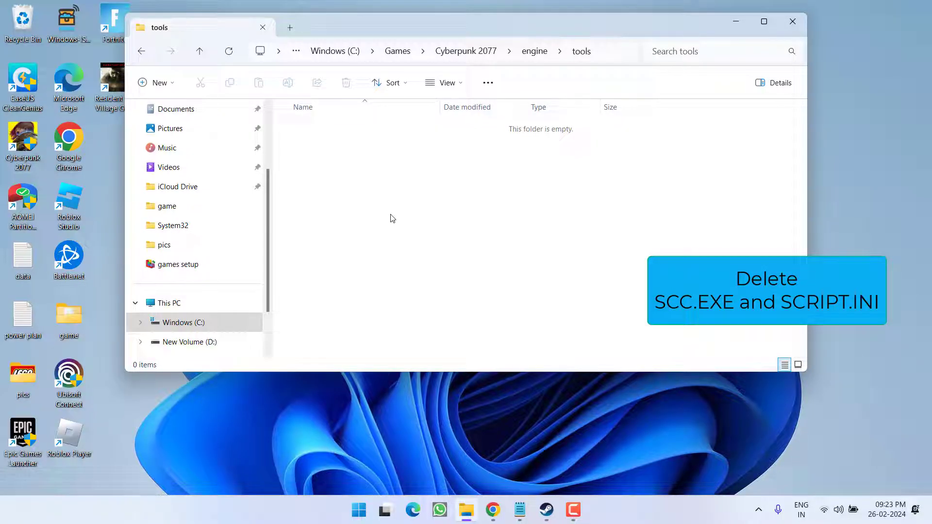
{"action": "left_click", "coordinate": [538, 52]}
{"action": "double_click", "coordinate": [307, 129]}
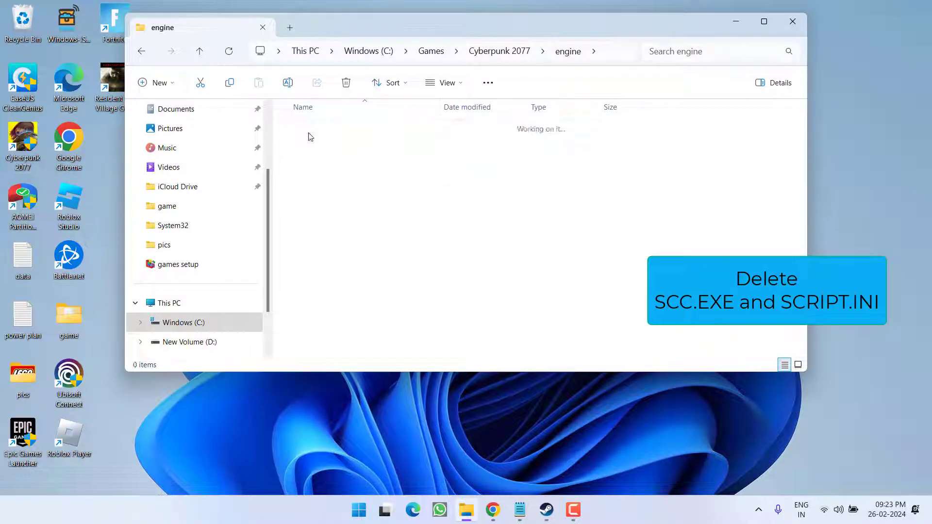
{"action": "double_click", "coordinate": [305, 129]}
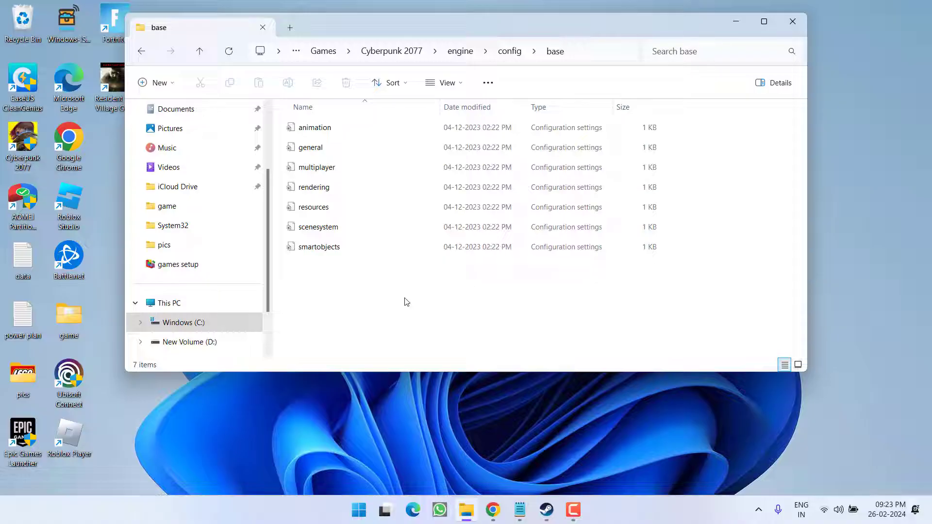
{"action": "left_click", "coordinate": [380, 52]}
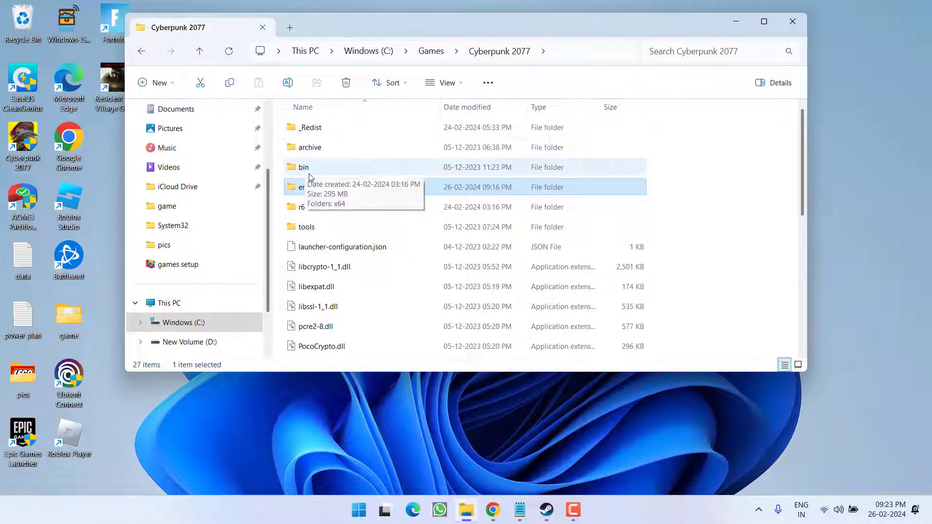
Delete the bin, engine and r6 folders, close Explorer and bring up Steam
{"action": "left_click", "coordinate": [313, 169]}
{"action": "left_click", "coordinate": [336, 188], "text": "ctrl"}
{"action": "left_click", "coordinate": [364, 206], "text": "ctrl"}
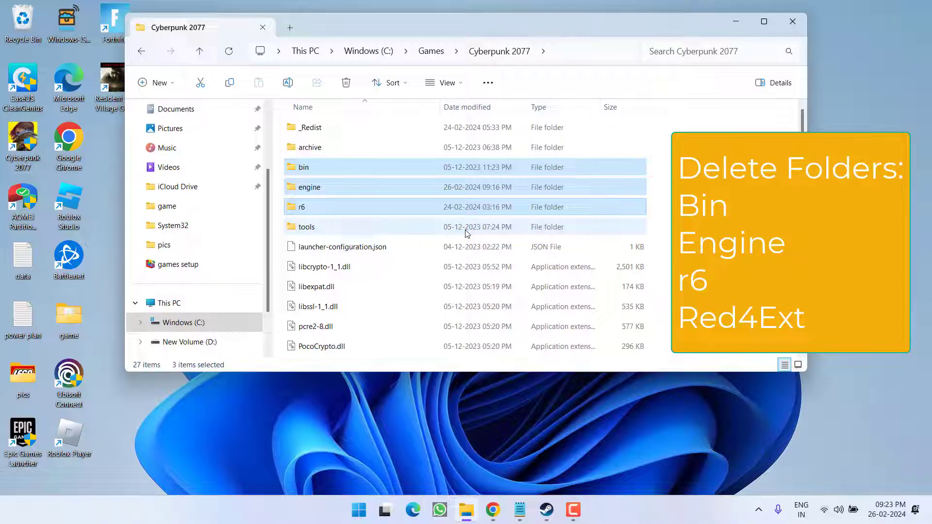
{"action": "right_click", "coordinate": [352, 166]}
{"action": "left_click", "coordinate": [439, 181]}
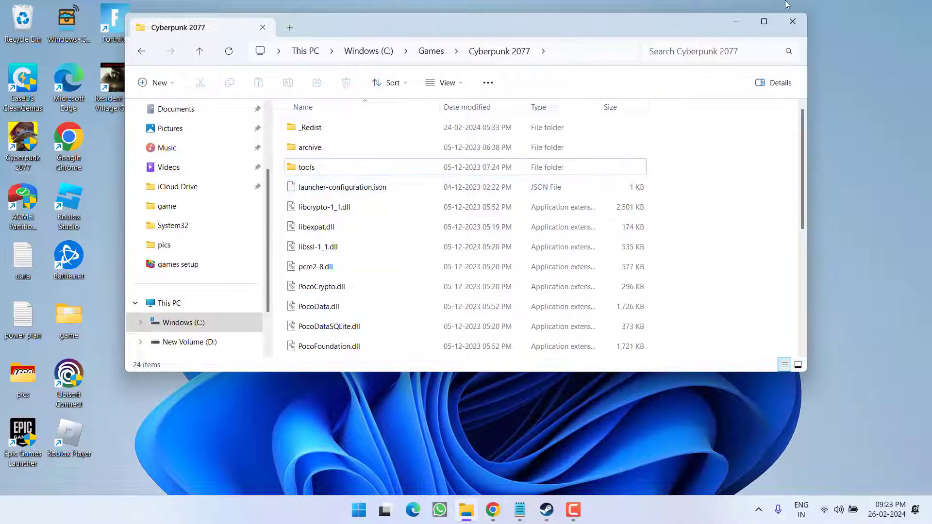
{"action": "left_click", "coordinate": [792, 22]}
{"action": "left_click", "coordinate": [546, 510]}
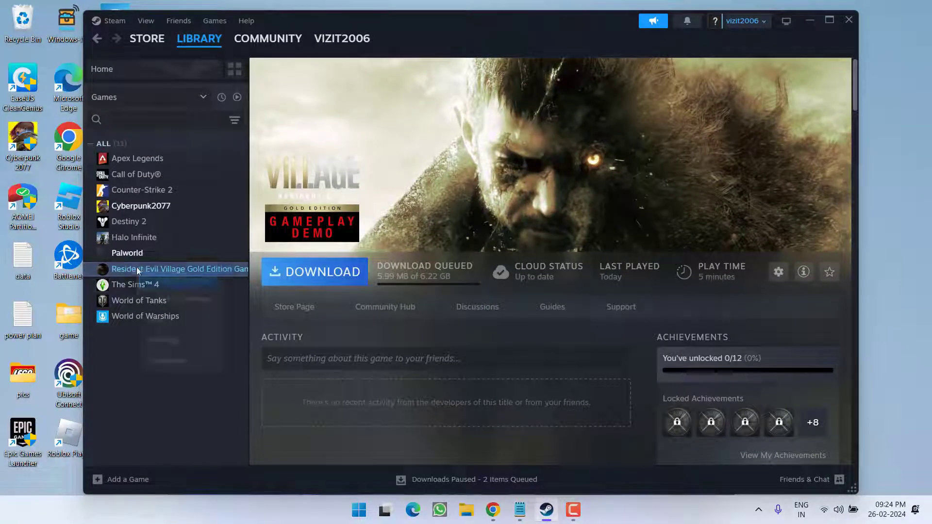
Verify the Resident Evil Village Gold Edition demo's files, then close its properties and Steam
{"action": "right_click", "coordinate": [136, 267]}
{"action": "left_click", "coordinate": [164, 356]}
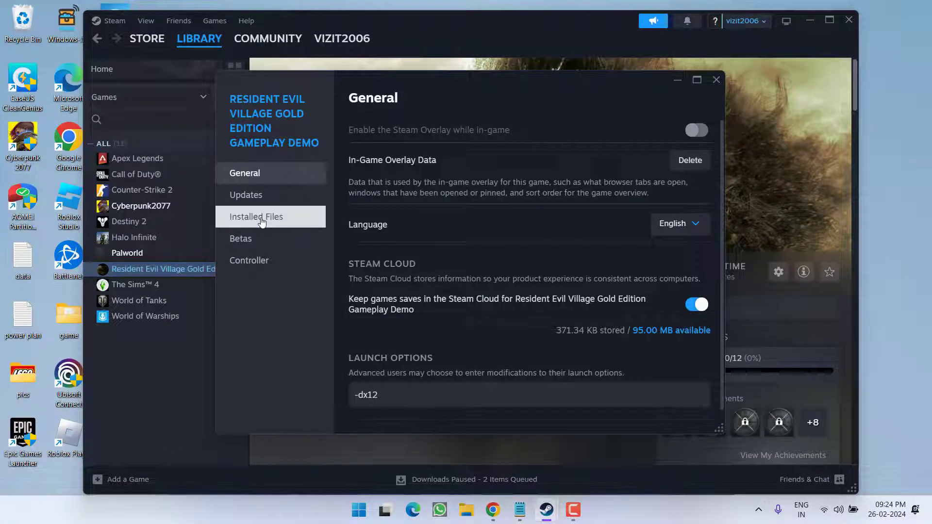
{"action": "left_click", "coordinate": [262, 222]}
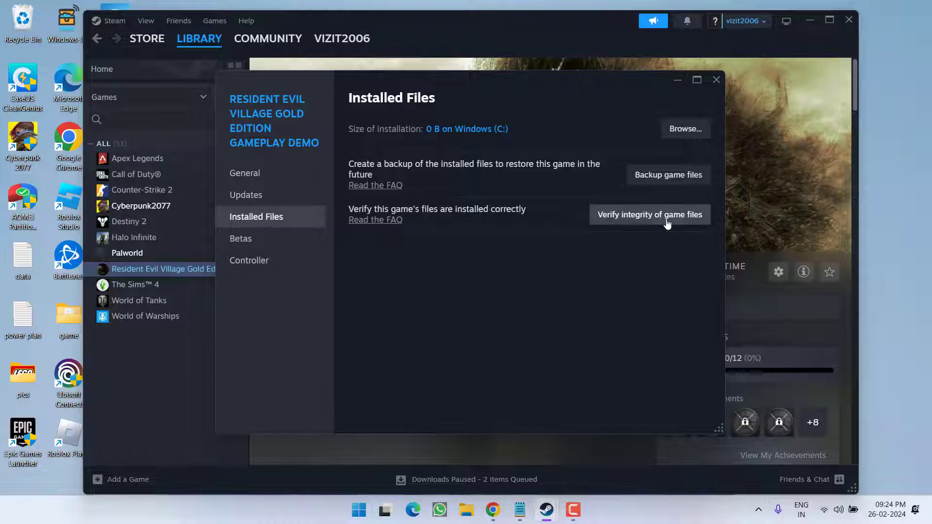
{"action": "left_click", "coordinate": [716, 79]}
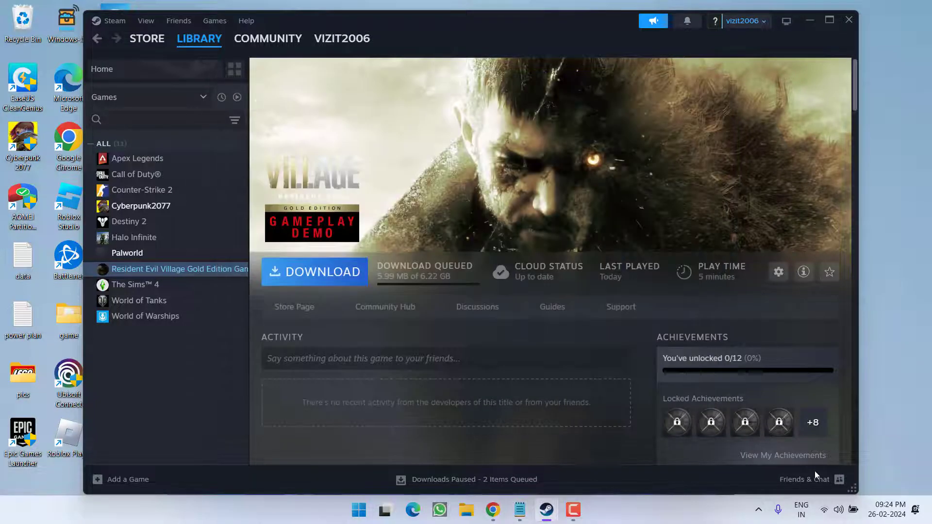
{"action": "left_click", "coordinate": [847, 19]}
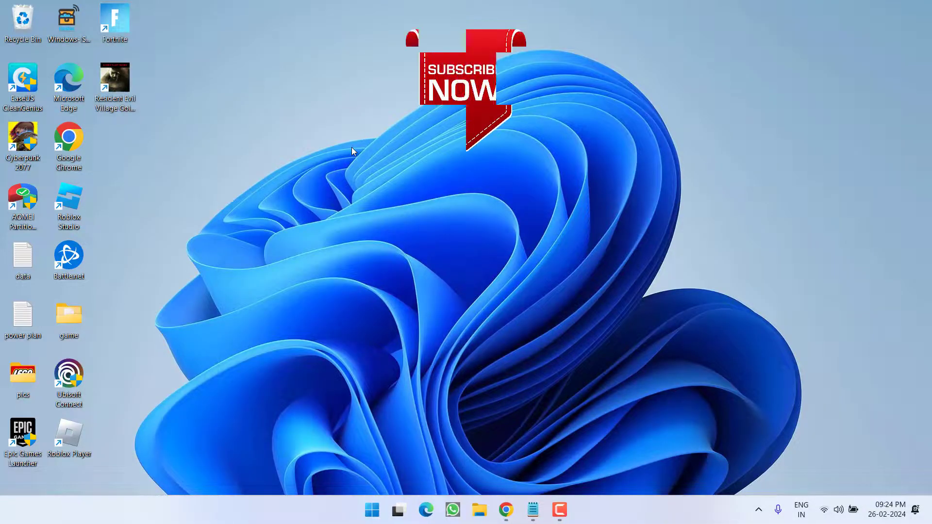